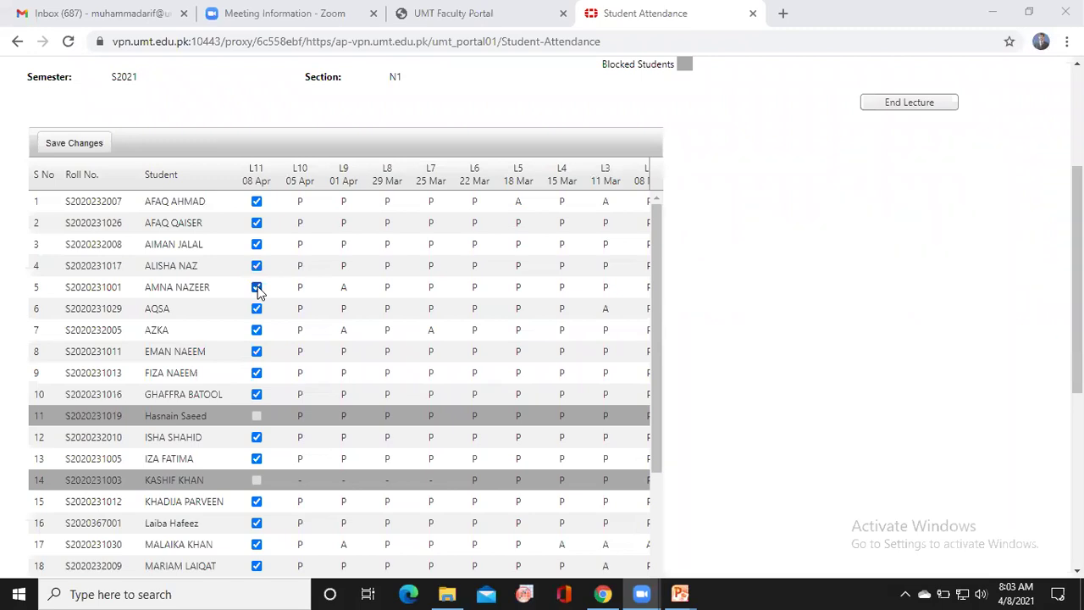
Mark the students with serial numbers 5, 6, 7 and 18 absent for lecture L11 on 08 Apr
left_click(257, 288)
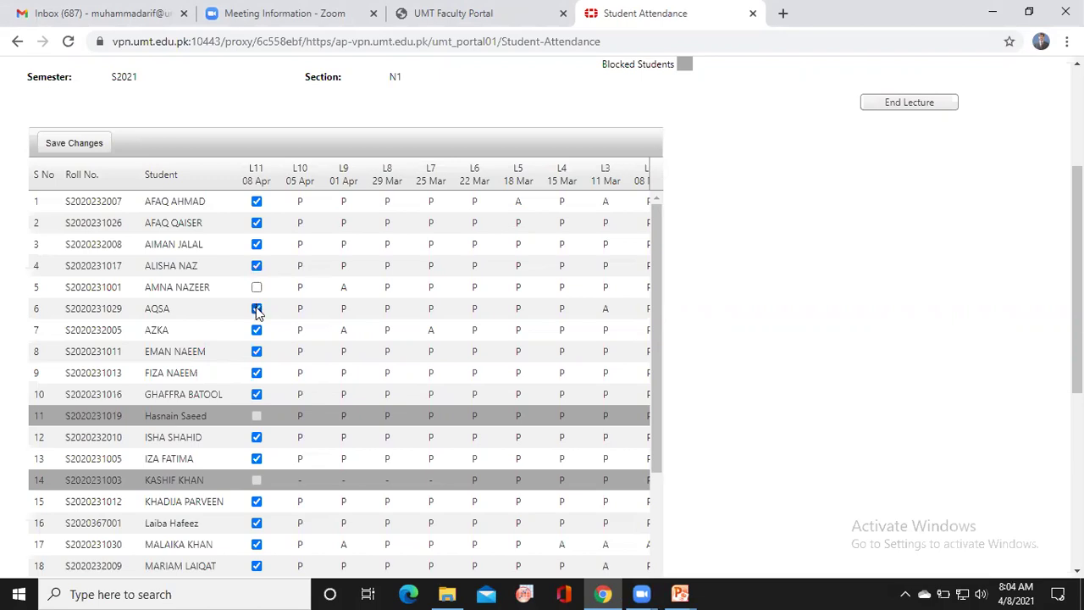
left_click(257, 309)
left_click(258, 331)
left_click(256, 394)
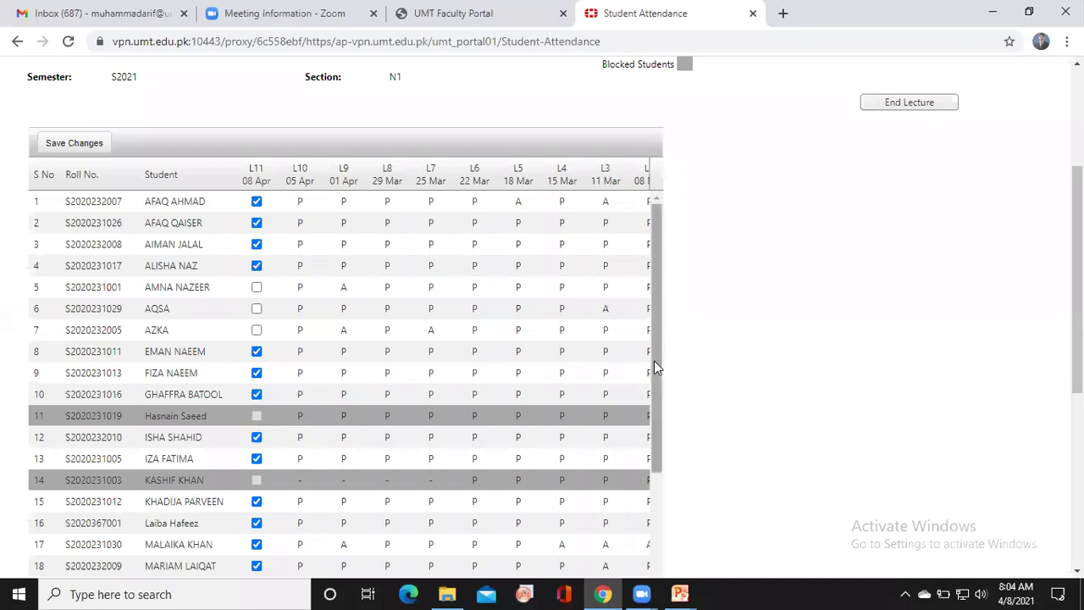
left_click_drag(652, 373, 650, 414)
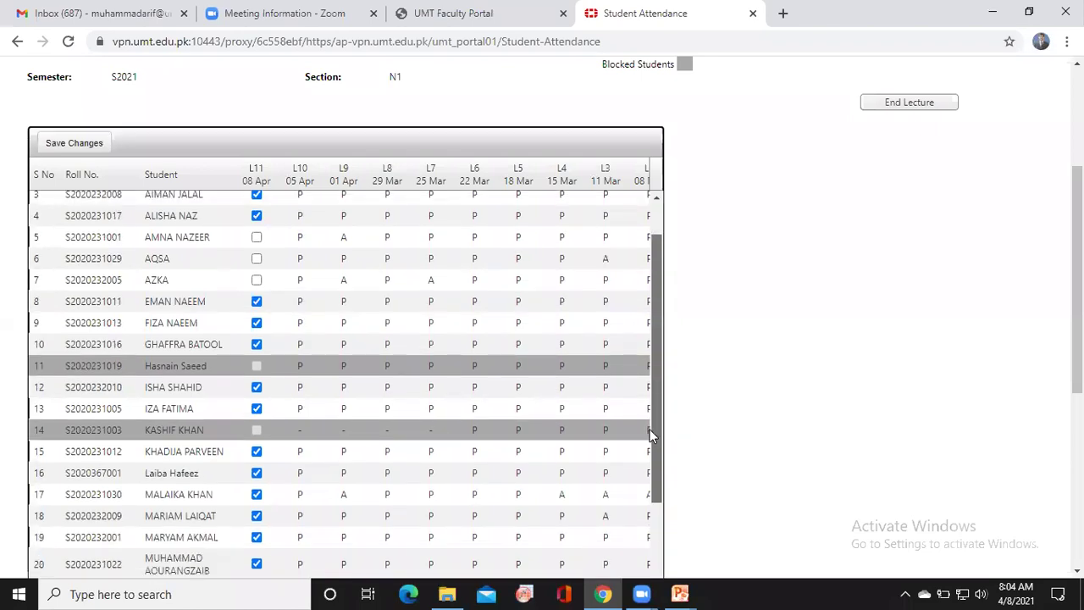
scroll(648, 436, "down", 1)
scroll(280, 312, "down", 1)
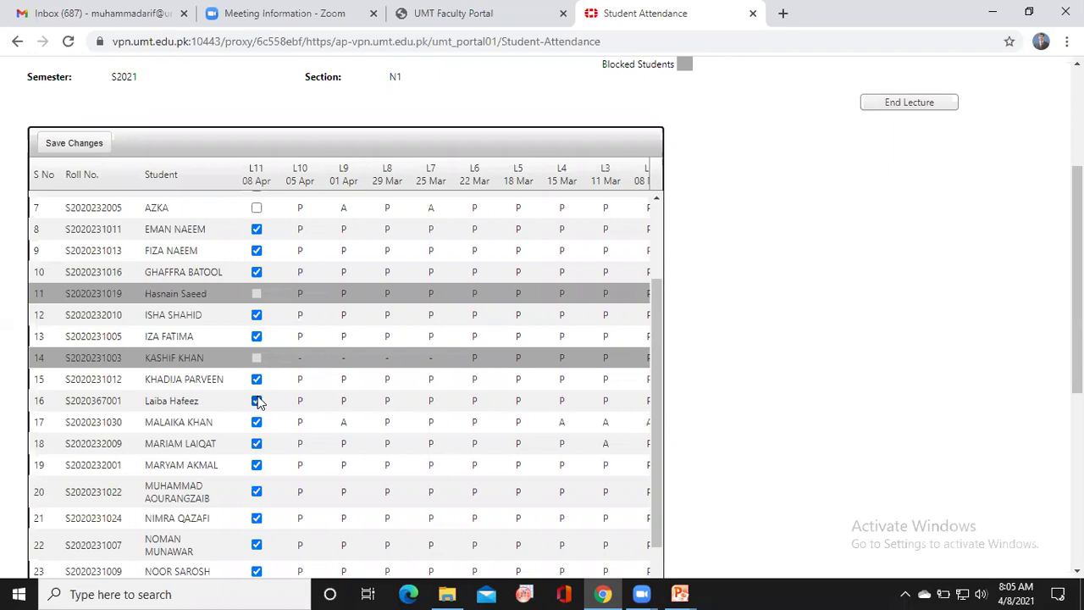
left_click(257, 444)
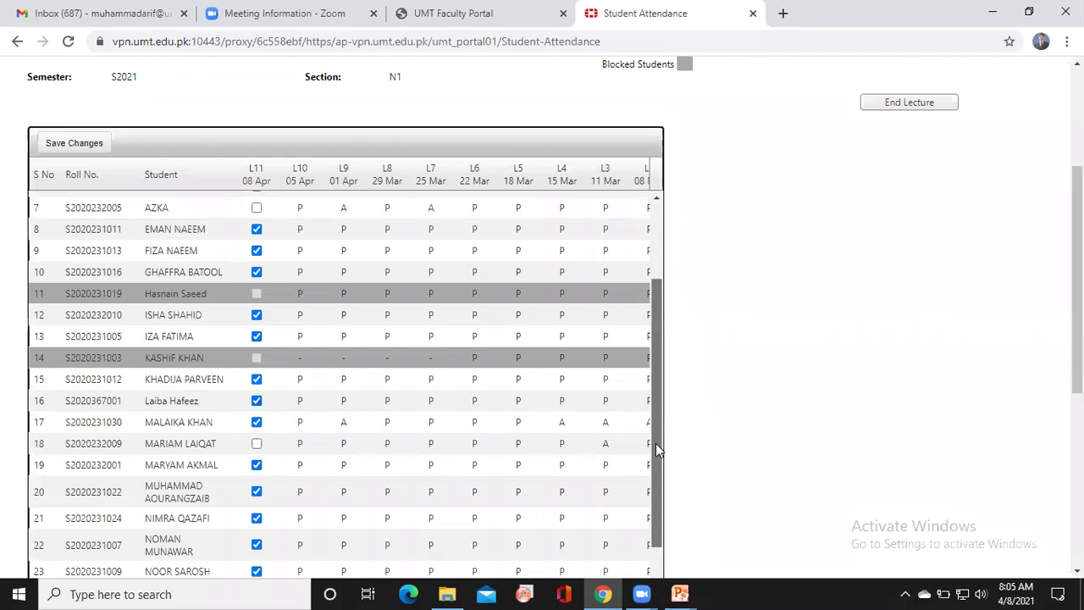
Mark the students with serial numbers 20, 22, 23, 26 and 28 absent for lecture L11
left_click_drag(655, 445, 652, 512)
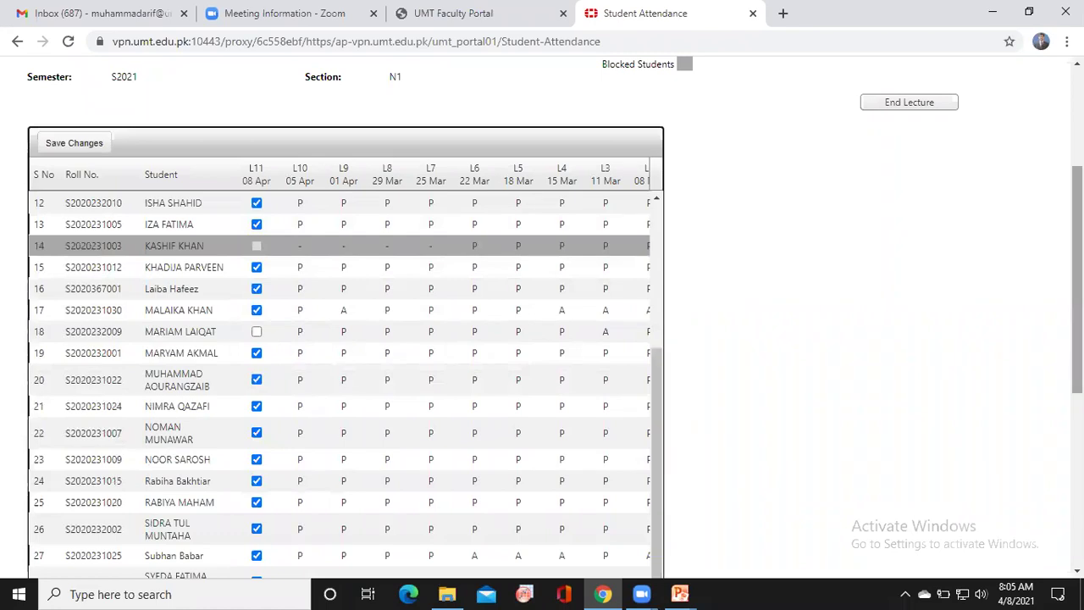
scroll(555, 318, "down", 1)
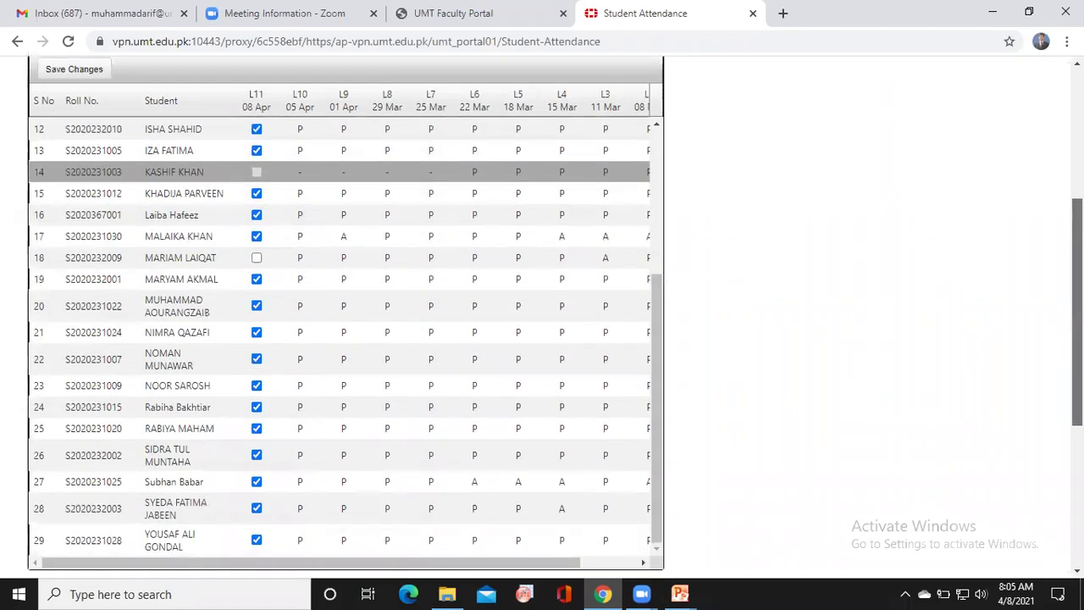
scroll(271, 203, "down", 1)
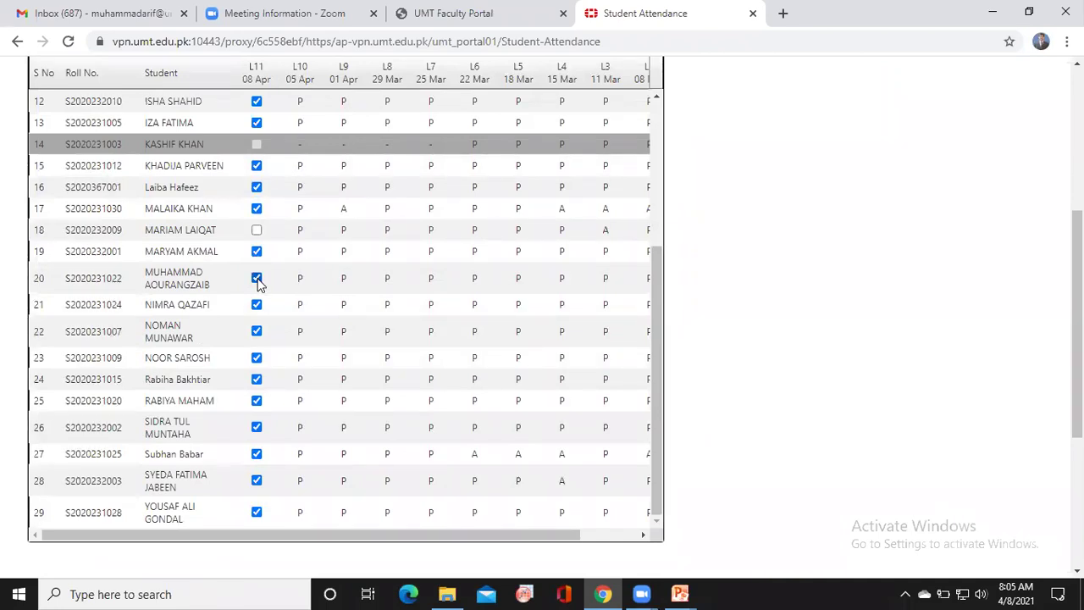
left_click(258, 280)
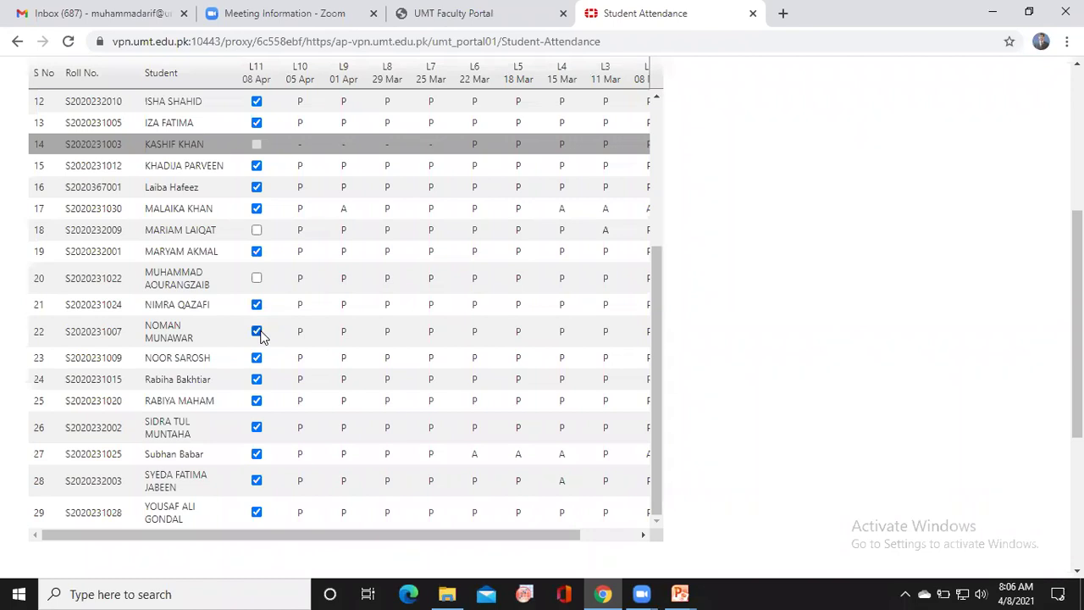
left_click(257, 332)
left_click(257, 358)
left_click(256, 427)
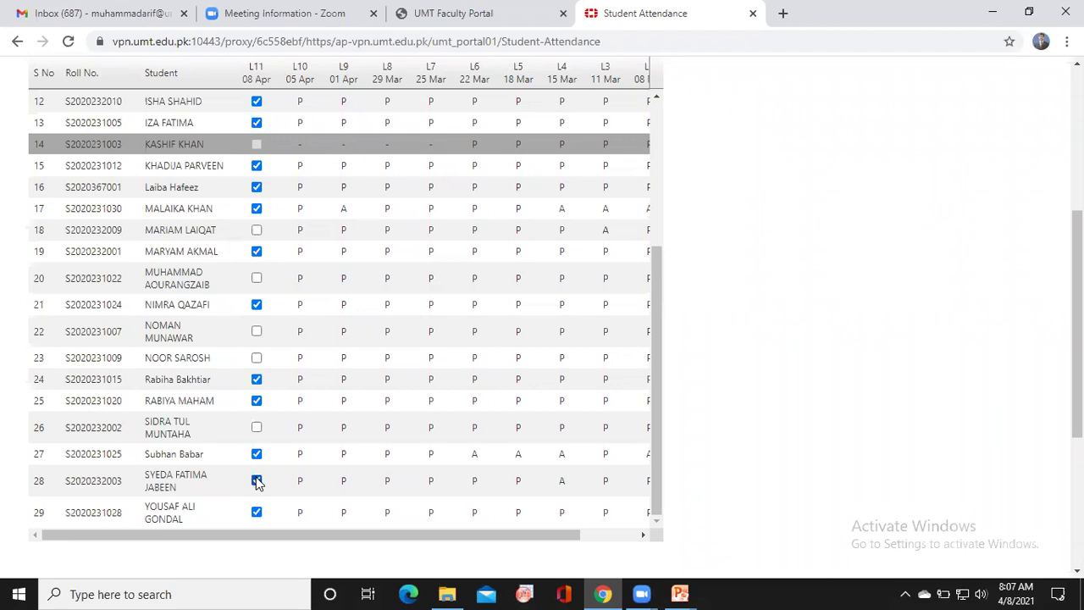
left_click(257, 481)
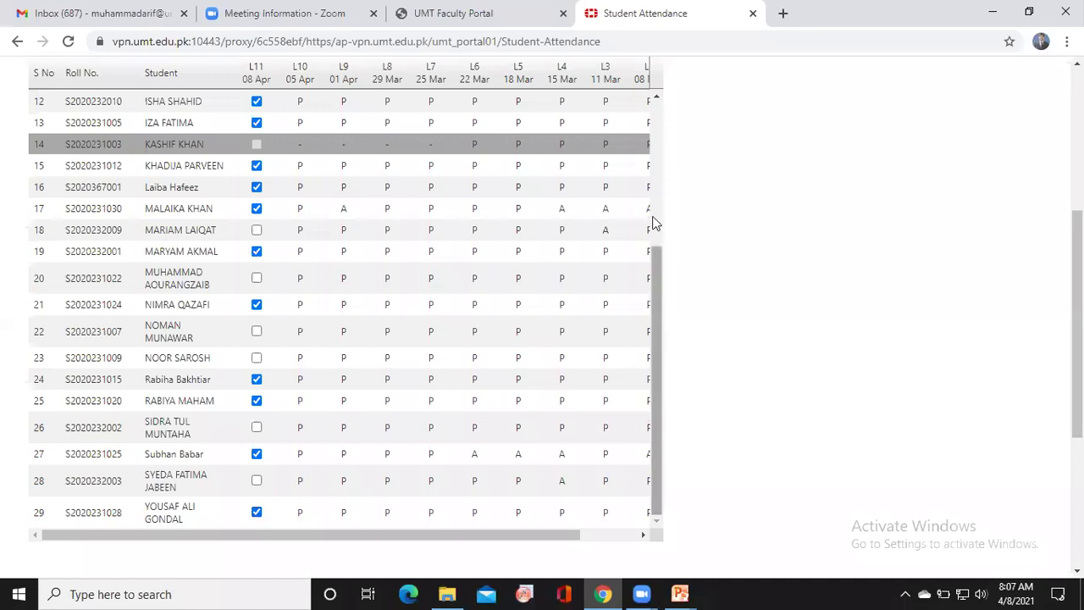
Mark the student with serial number 6 present again for lecture L11
scroll(654, 222, "up", 3)
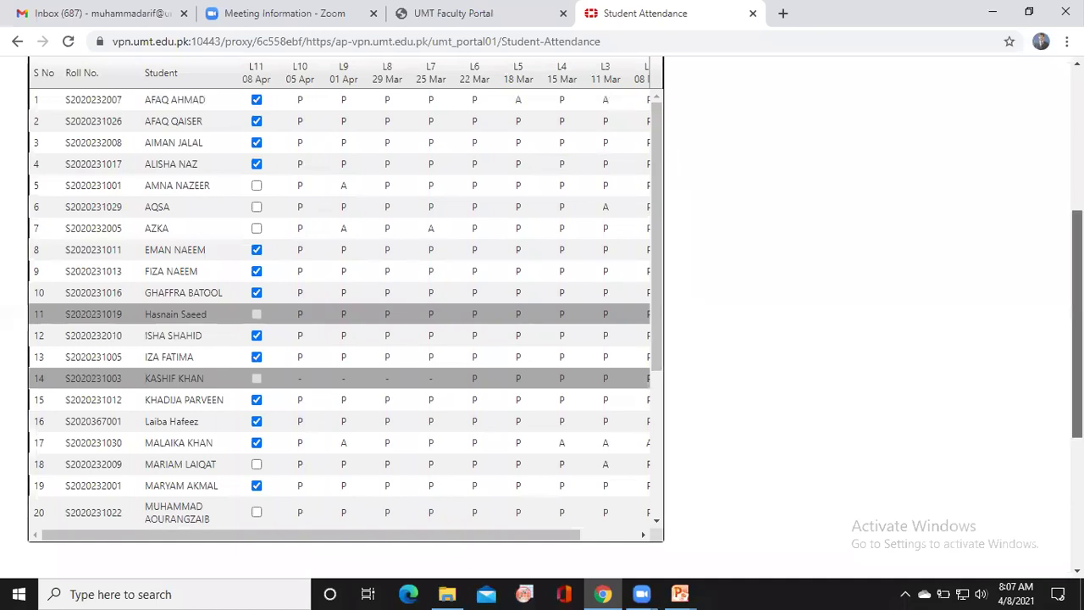
scroll(1078, 313, "up", 1)
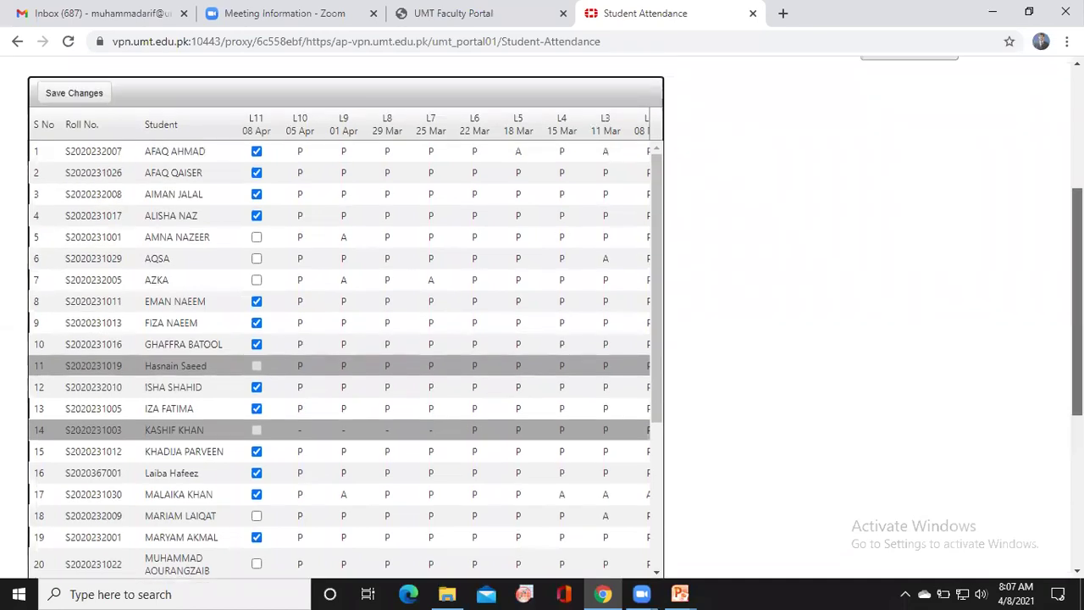
scroll(314, 199, "down", 1)
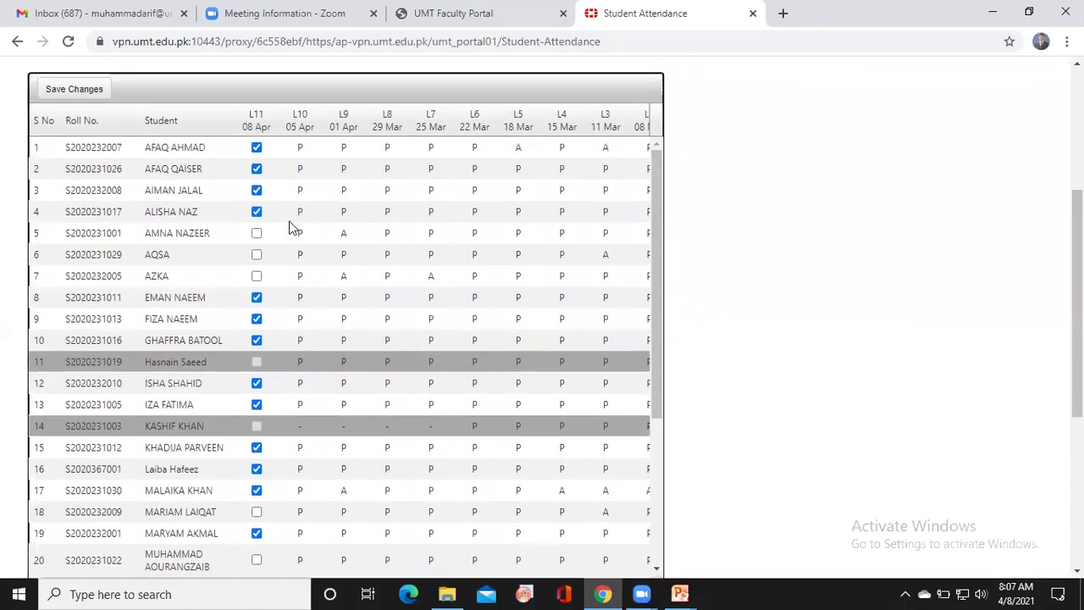
left_click(257, 255)
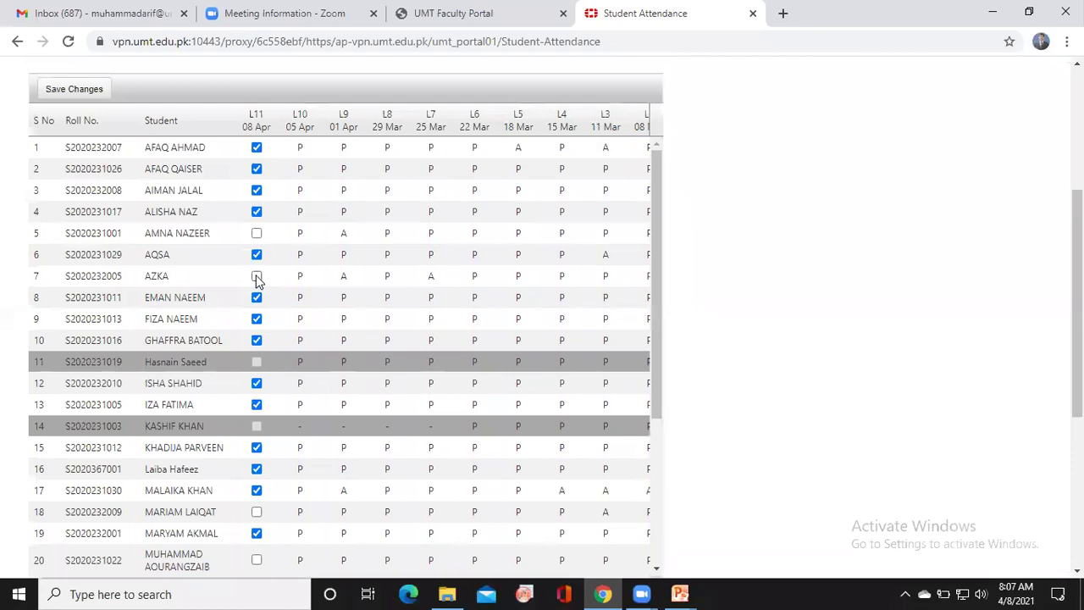
Mark the students with serial numbers 20 and 22 present again for lecture L11
left_click(655, 296)
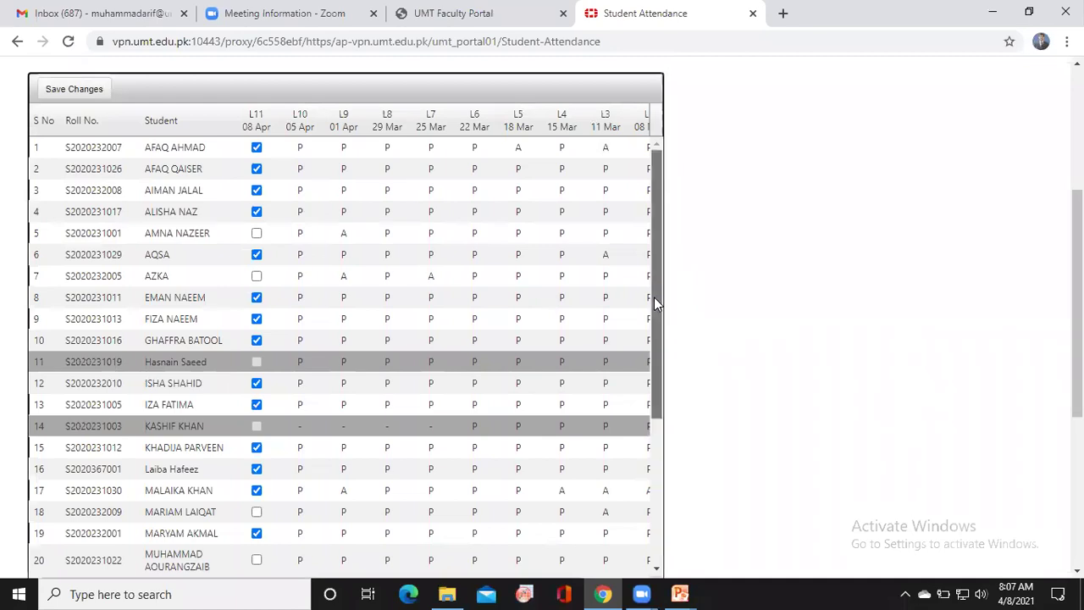
scroll(650, 323, "down", 1)
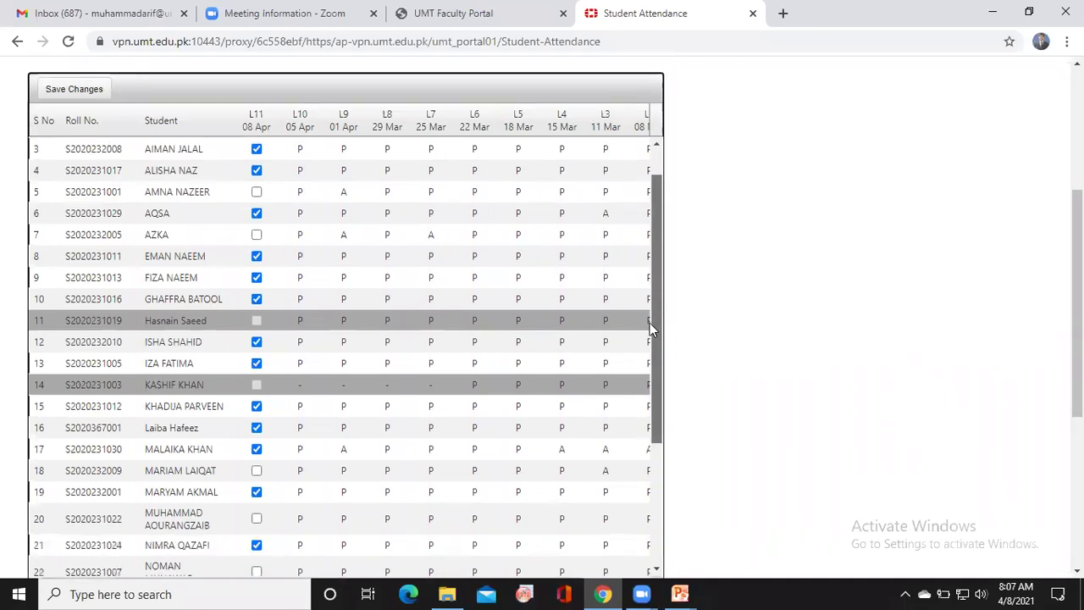
scroll(629, 388, "down", 1)
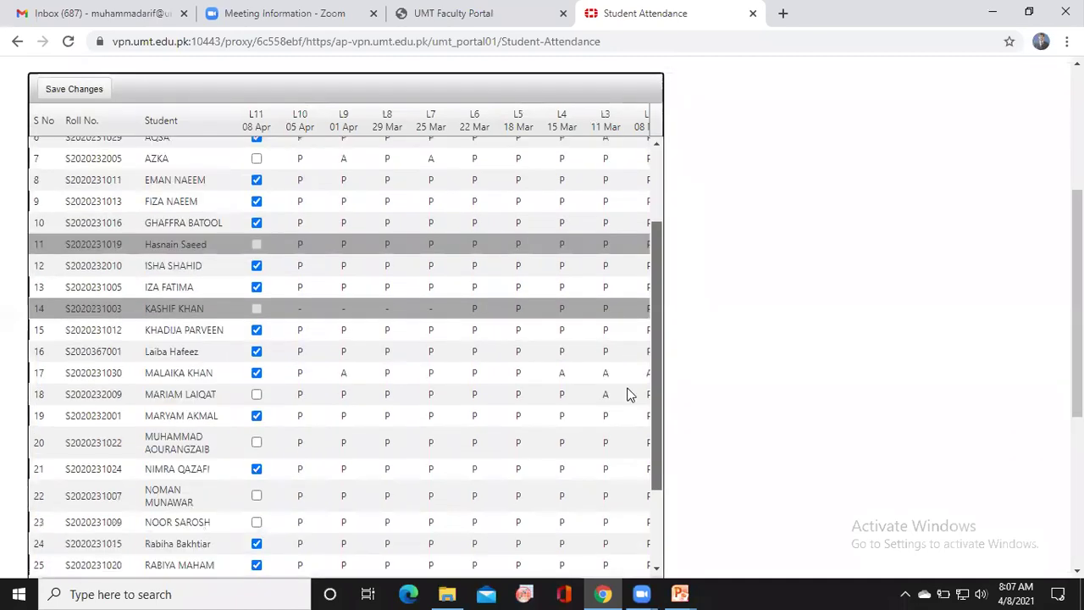
scroll(621, 418, "down", 1)
scroll(616, 432, "down", 1)
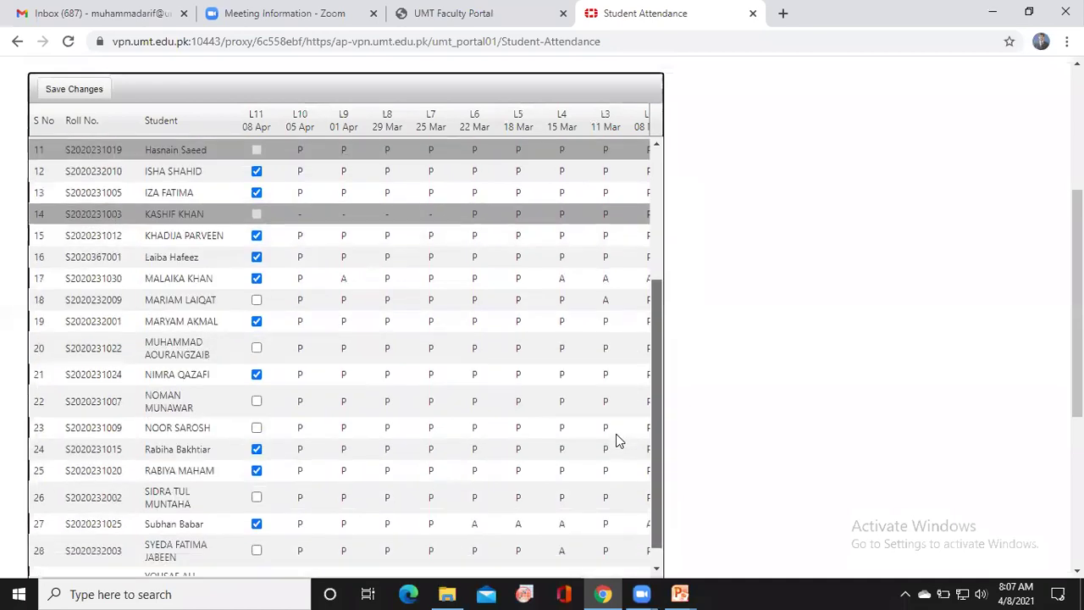
scroll(245, 283, "down", 1)
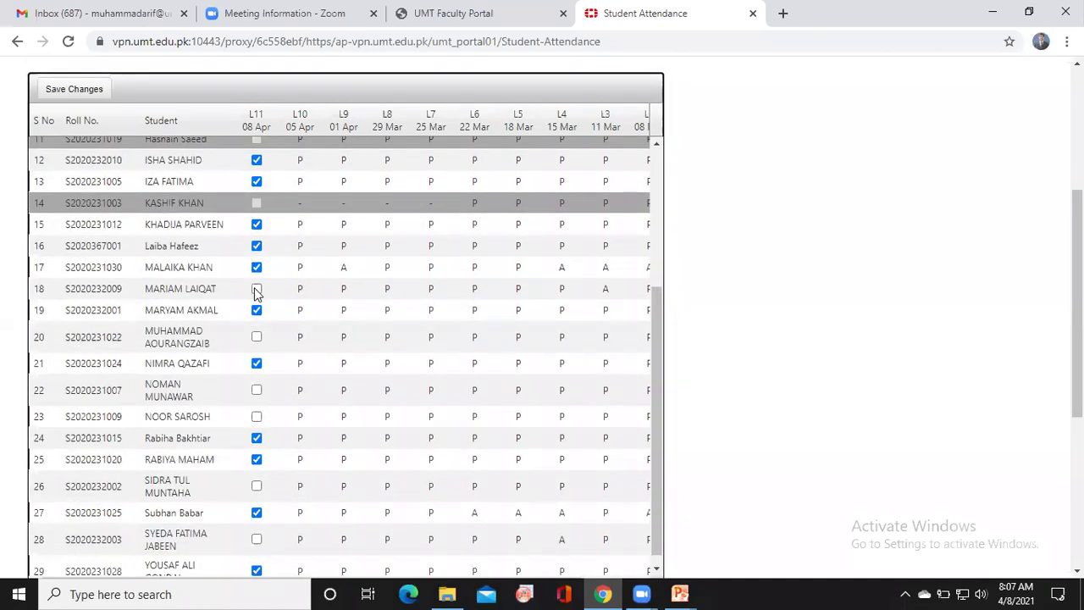
left_click(258, 338)
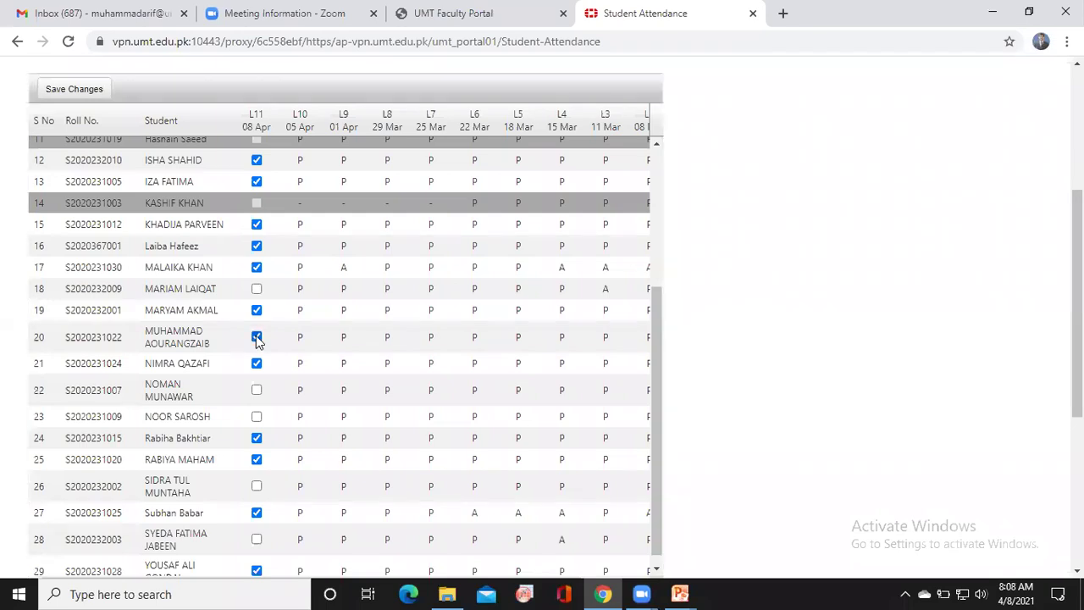
left_click(257, 391)
Look over the L11 attendance list once more and save the attendance changes
left_click_drag(659, 375, 657, 472)
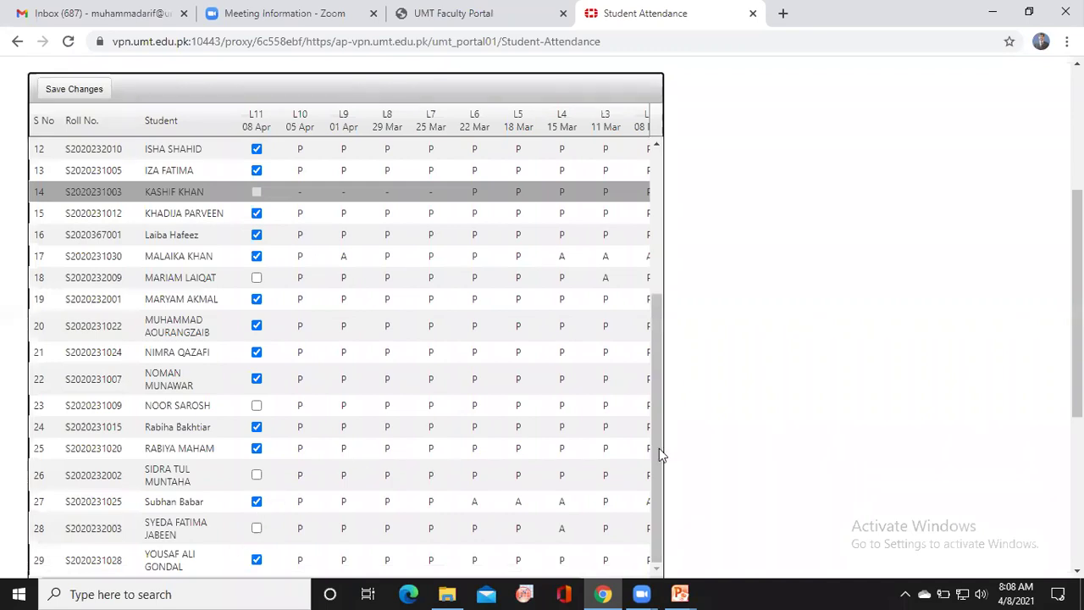
left_click(663, 172)
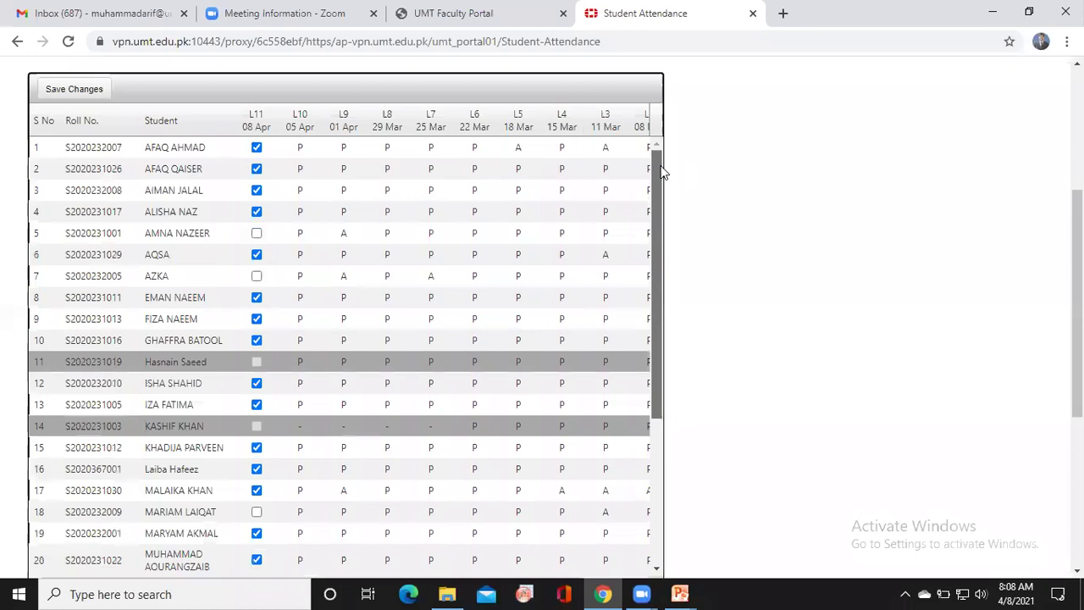
left_click(83, 89)
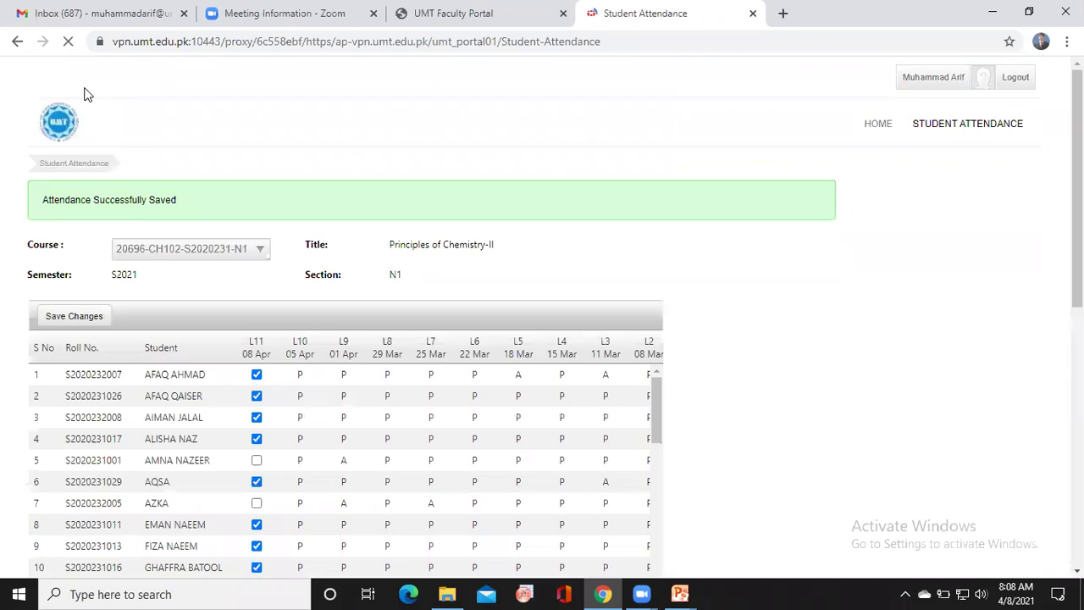
scroll(341, 360, "down", 2)
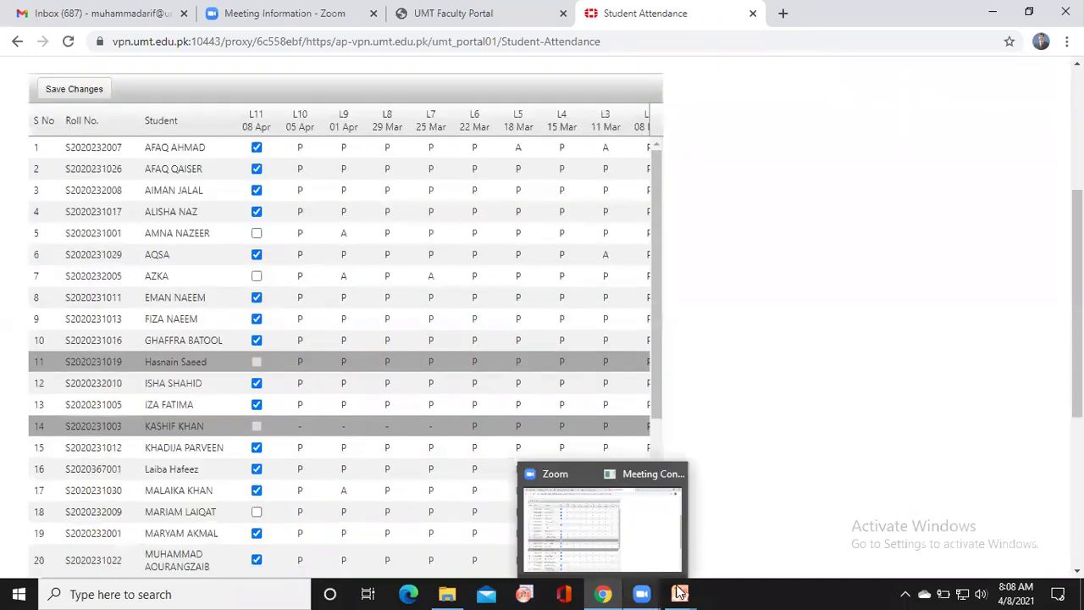
Switch to the PowerPoint window with the "Chapter # 10 Gases" presentation, not the "(WE)" version
mouse_move(680, 593)
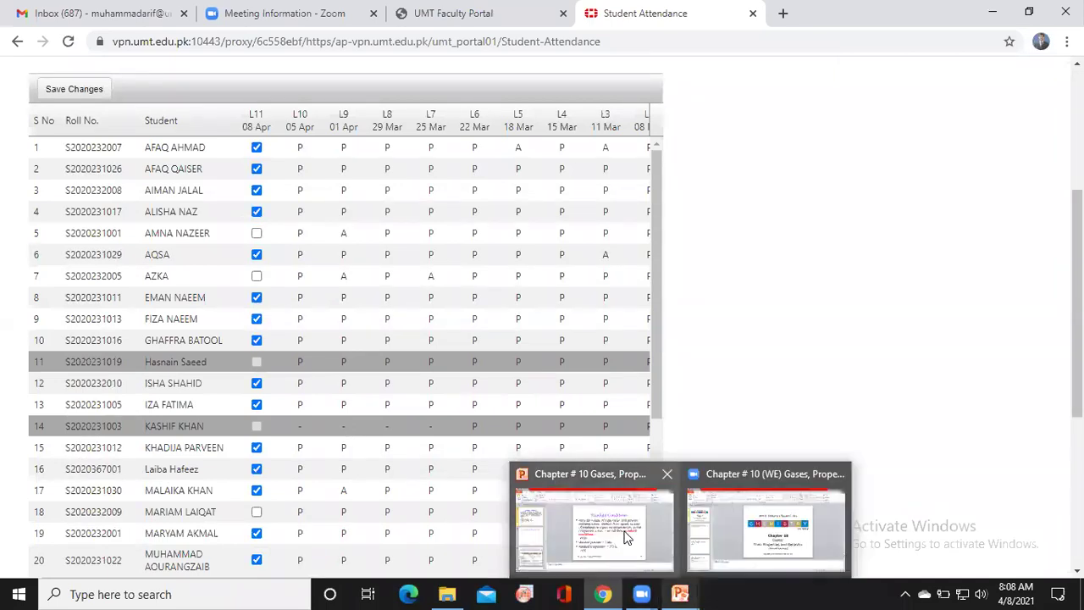
left_click(618, 530)
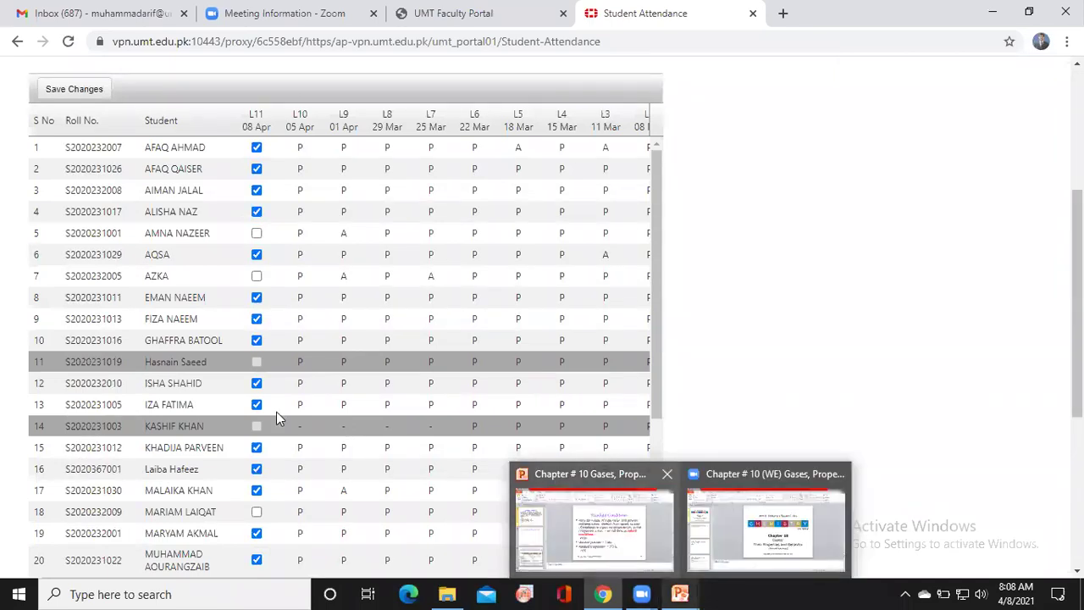